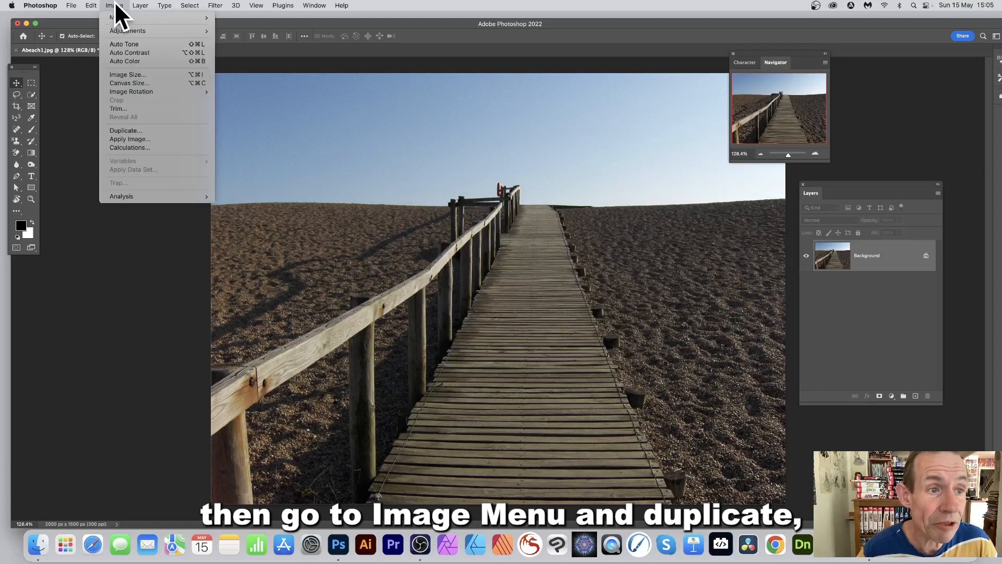
- Duplicate the Abeach1.jpg image as a new document and fill the copy with white at 100% opacity
click(124, 131)
click(579, 258)
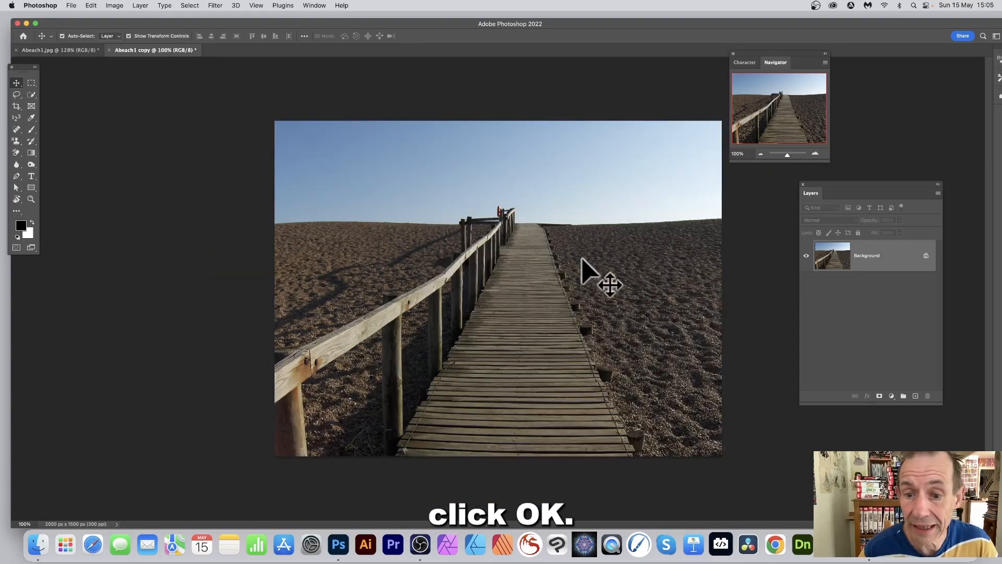
click(91, 6)
click(96, 148)
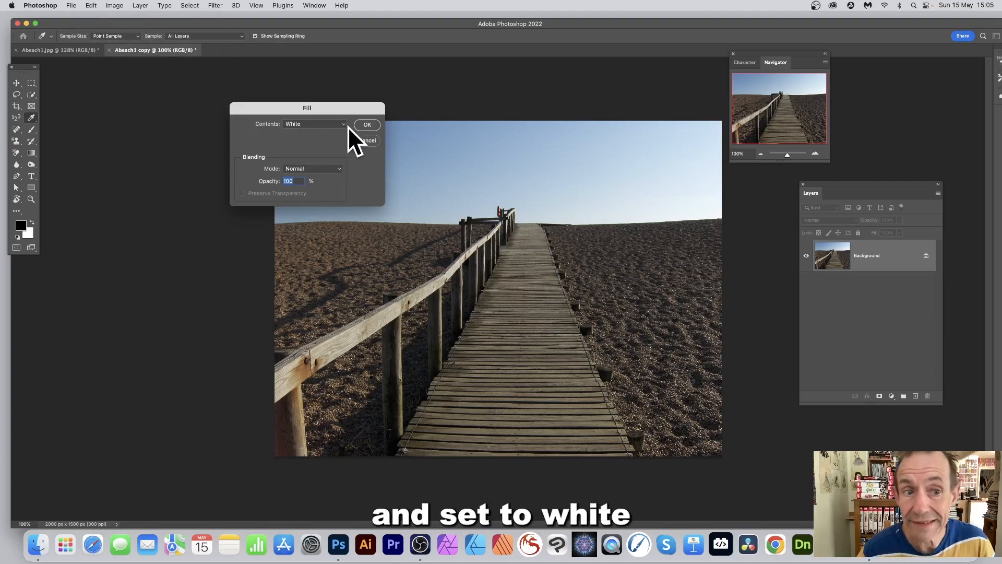
click(371, 125)
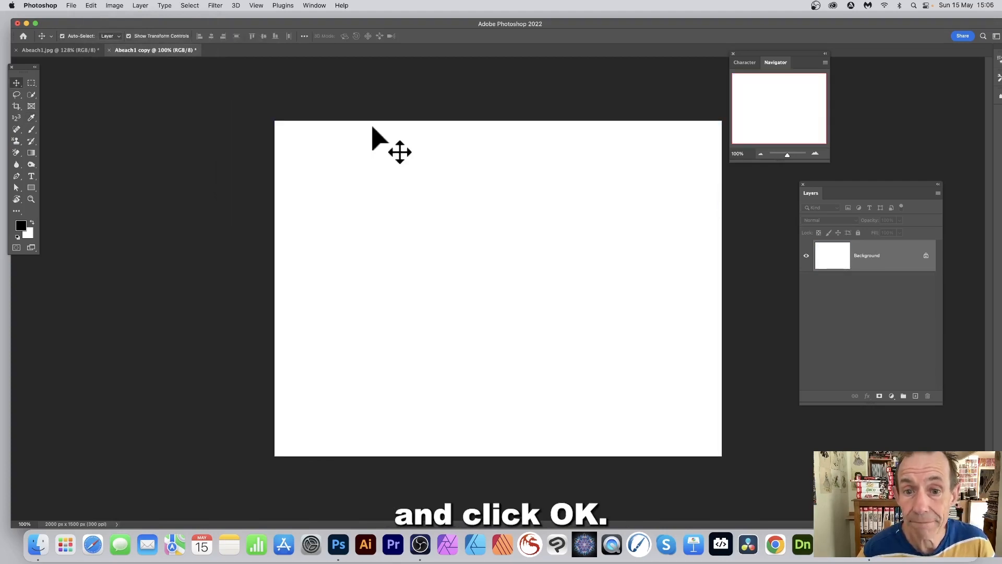
- Draw eight partly overlapping rectangle shapes on the white canvas with no fill and a thin black stroke of about 2 px
drag(31, 187, 81, 189)
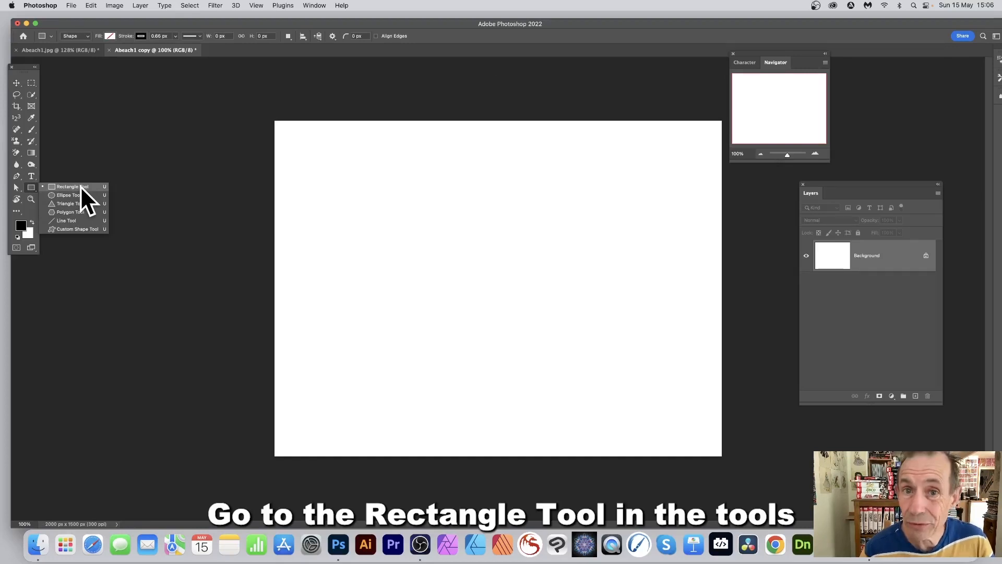
click(80, 186)
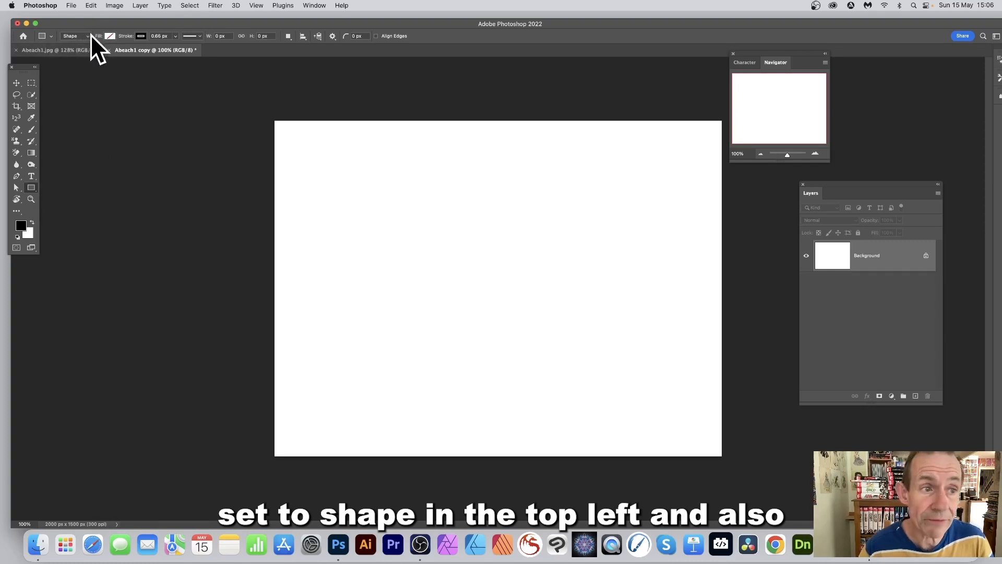
click(112, 36)
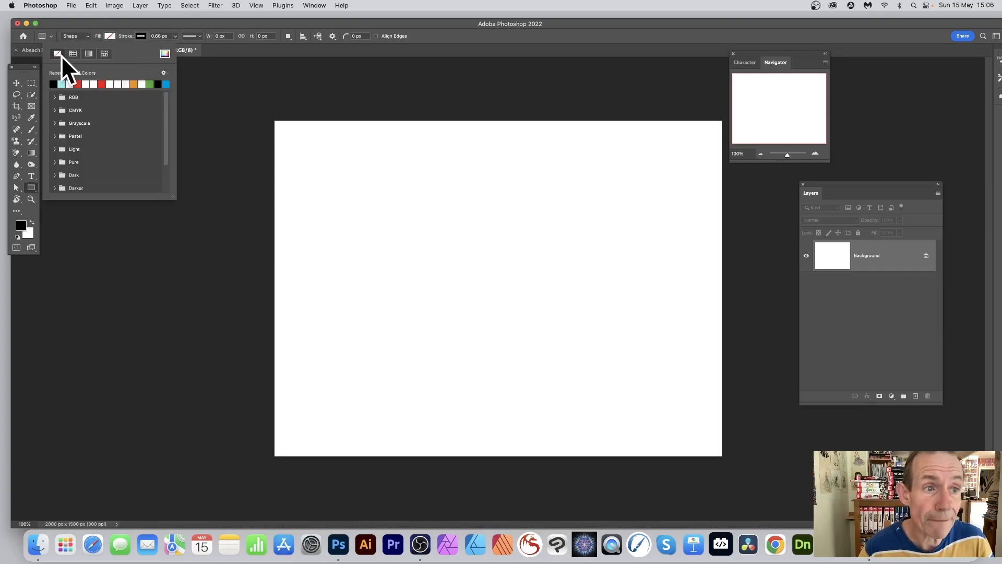
click(128, 26)
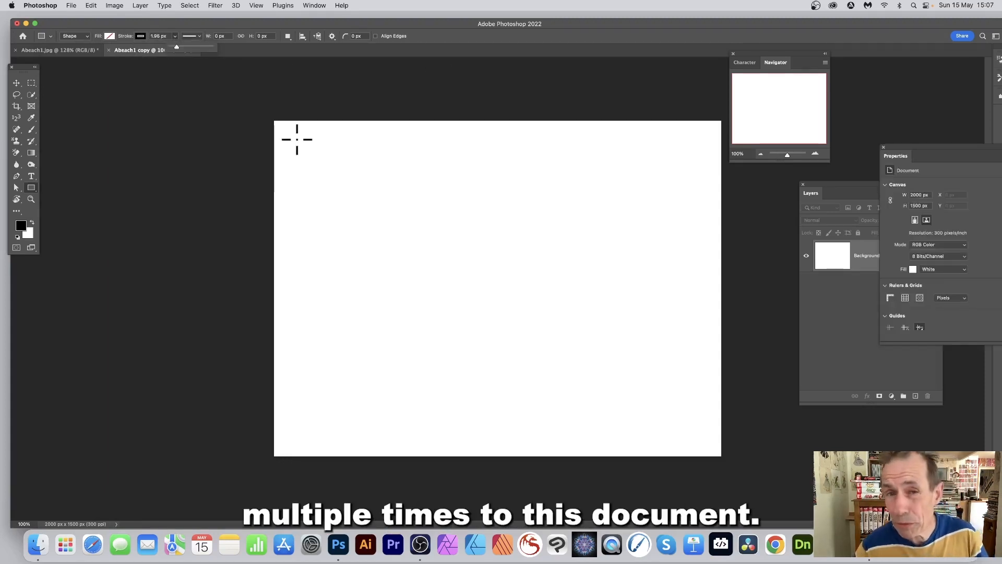
drag(296, 139, 432, 232)
drag(375, 166, 492, 278)
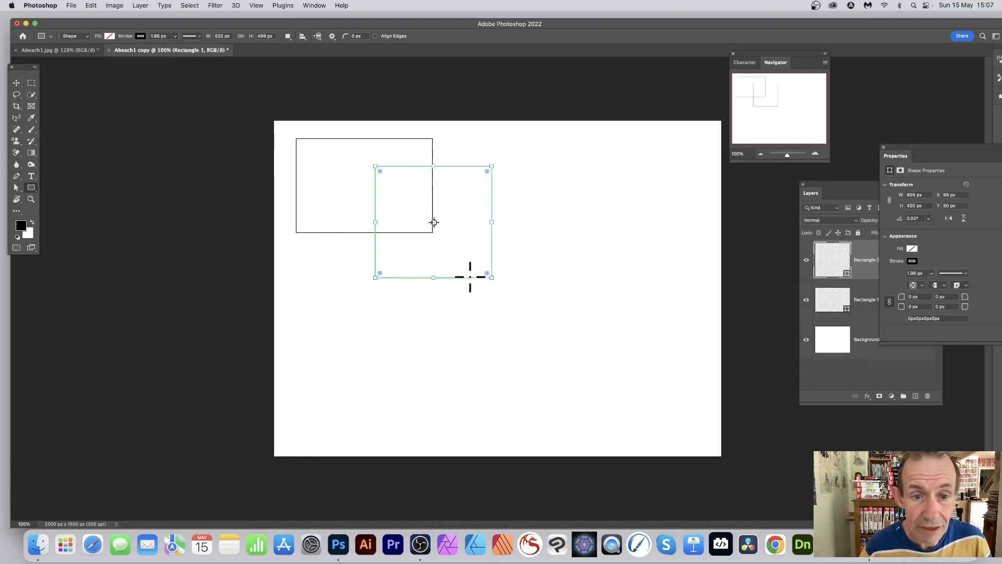
drag(328, 191, 414, 263)
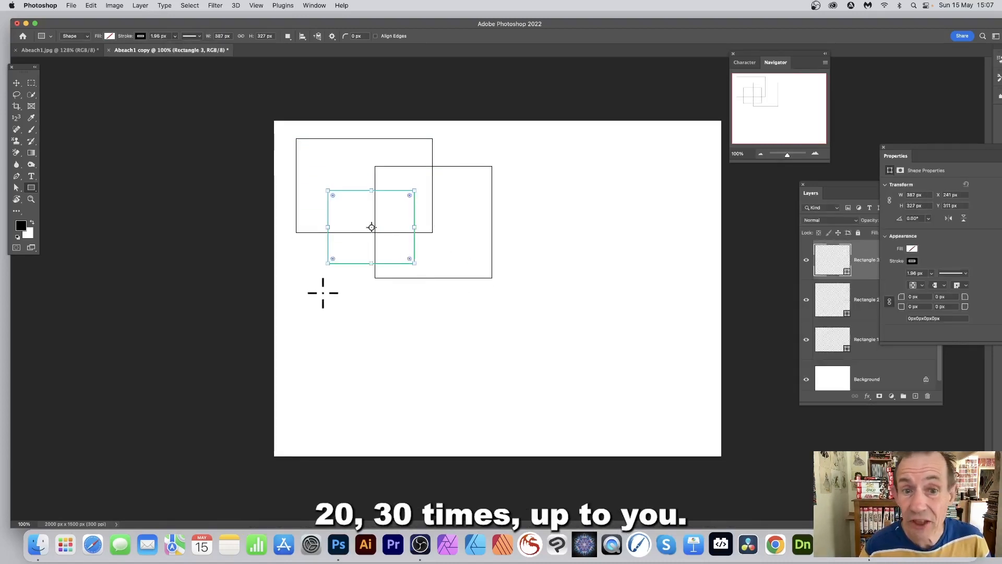
drag(319, 294, 419, 413)
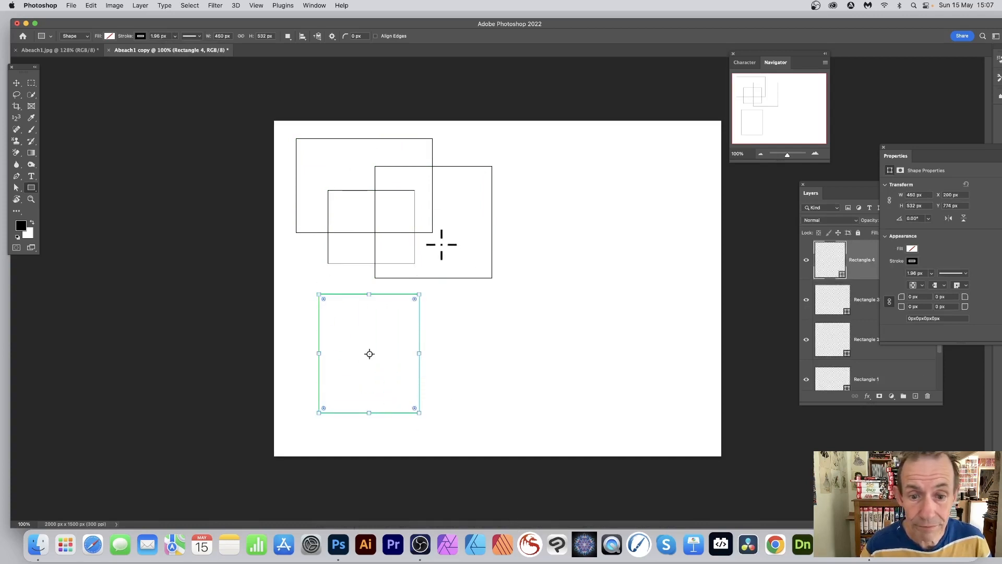
drag(441, 245, 530, 357)
drag(455, 145, 534, 213)
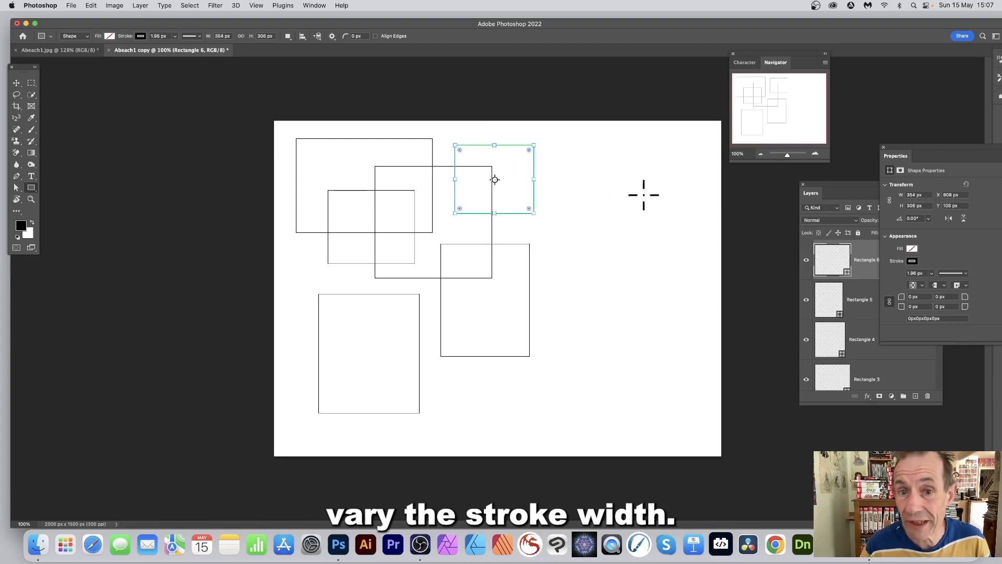
drag(553, 133, 637, 287)
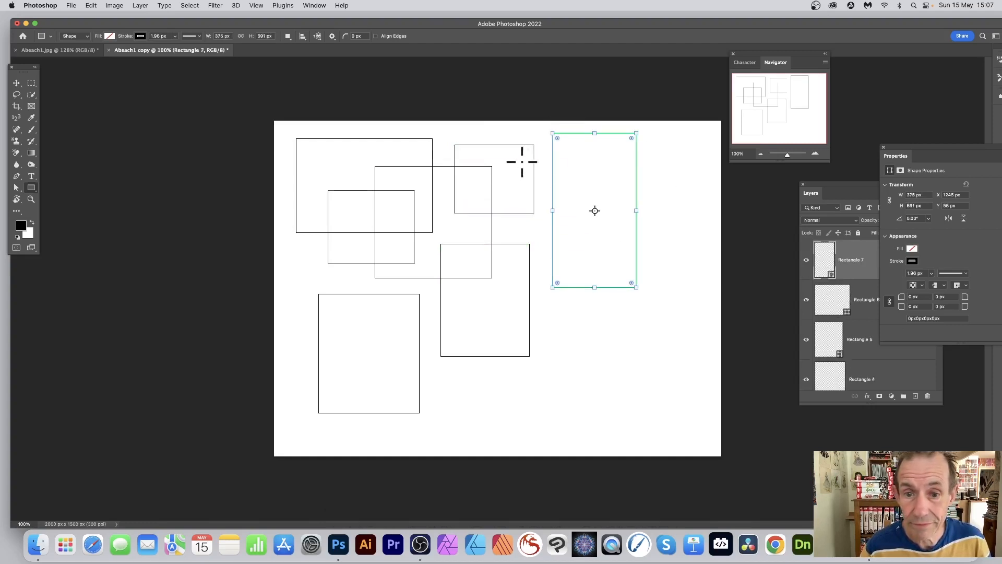
drag(514, 162, 607, 191)
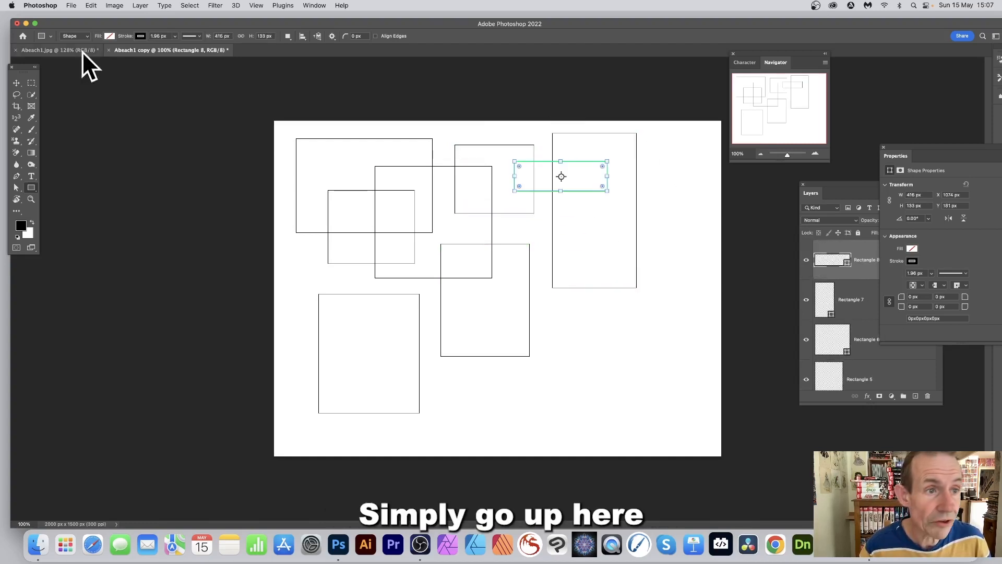
- Set the rectangle stroke width to 4.68 px and scatter more overlapping rectangles of varied sizes across the whole canvas
click(174, 36)
drag(175, 45, 175, 45)
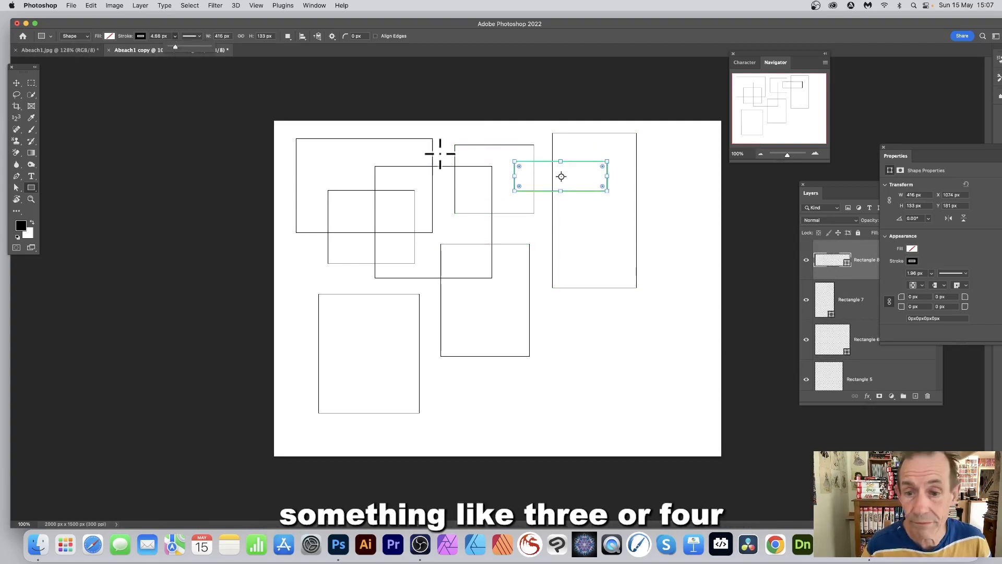
drag(597, 229, 685, 339)
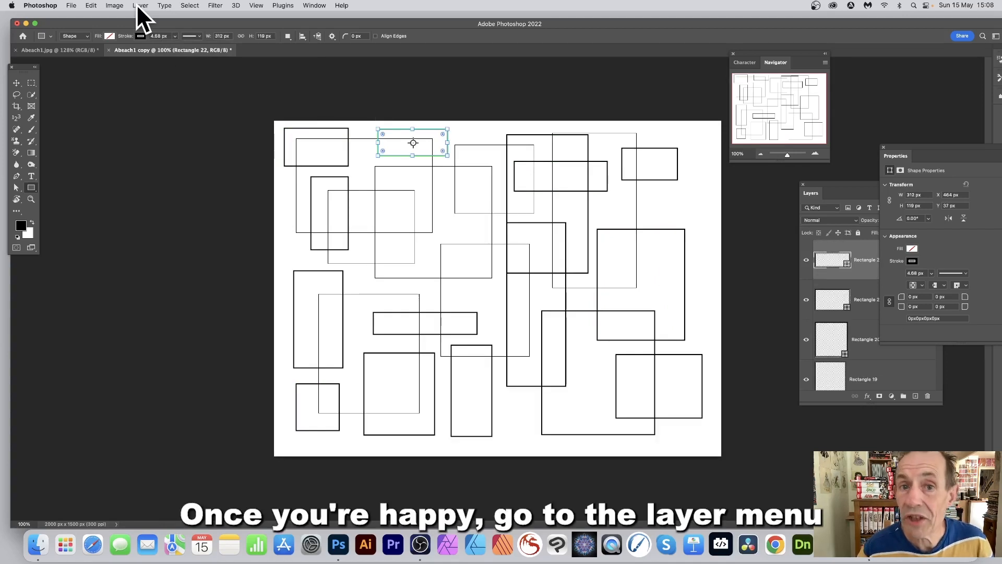
- Flatten the rectangle design into one layer and unlock the Background as an editable layer
click(139, 5)
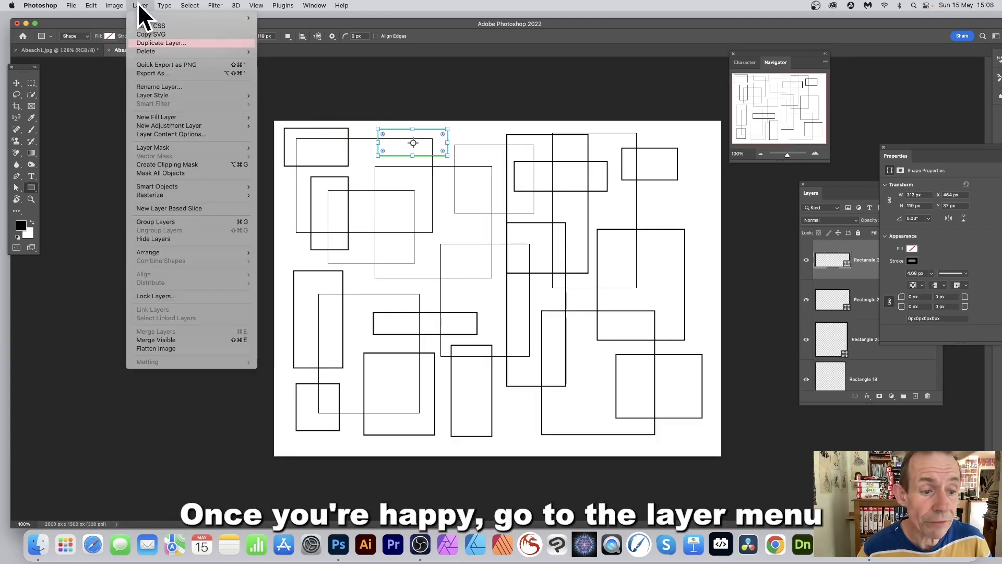
click(159, 347)
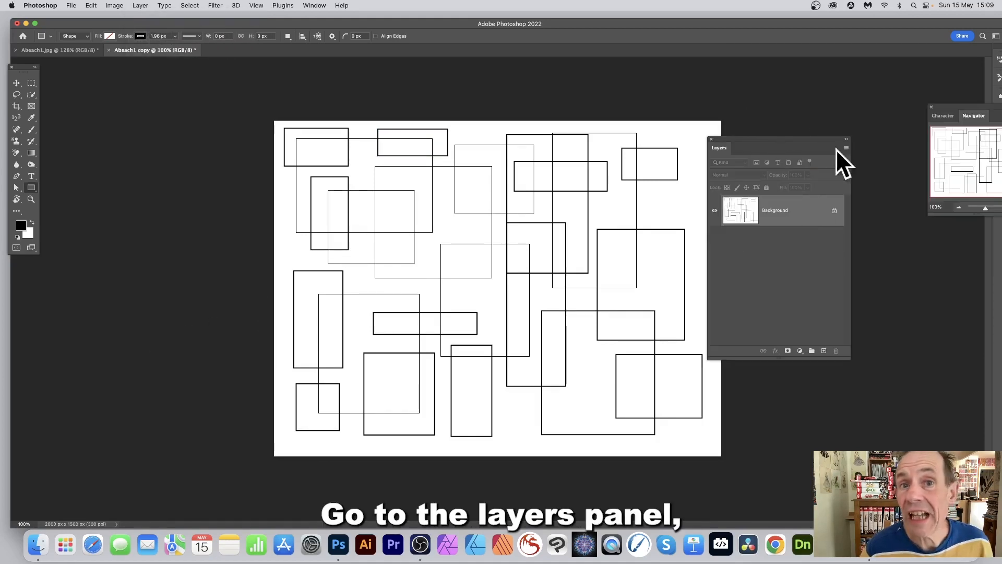
click(834, 211)
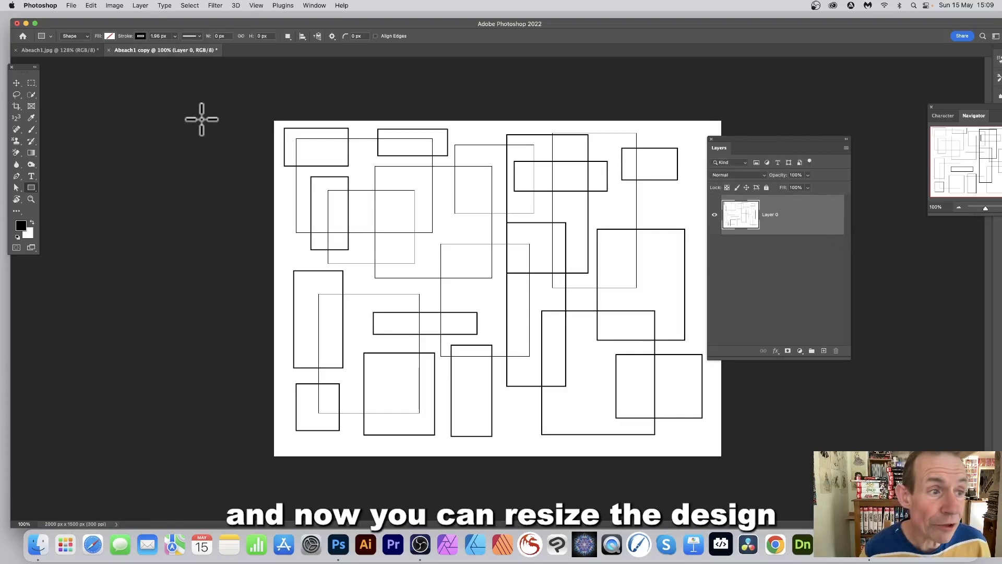
- Scale the rectangle design to about 28% width and 31% height, anchored in the canvas's upper-left corner
click(17, 84)
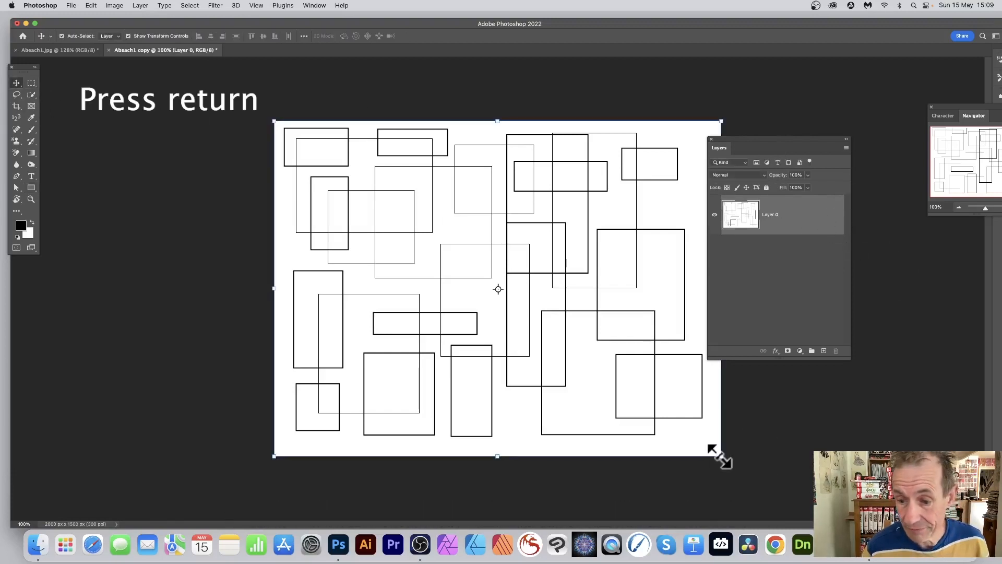
drag(721, 456, 400, 225)
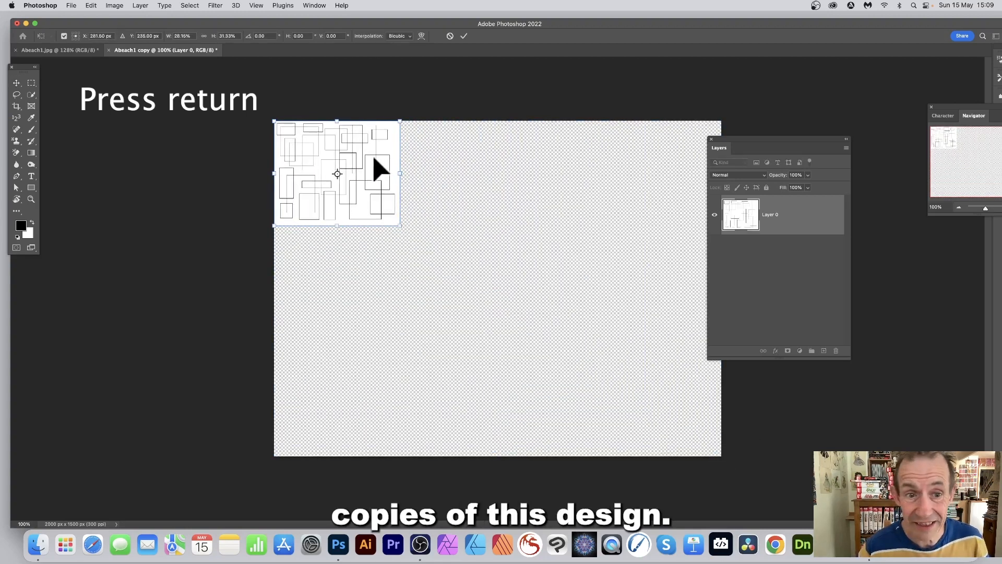
key(Return)
- Cover the whole canvas with overlapping copies of the small rectangle design, varying their size, and flatten the image
alt+drag(383, 167, 437, 274)
alt+drag(443, 289, 698, 134)
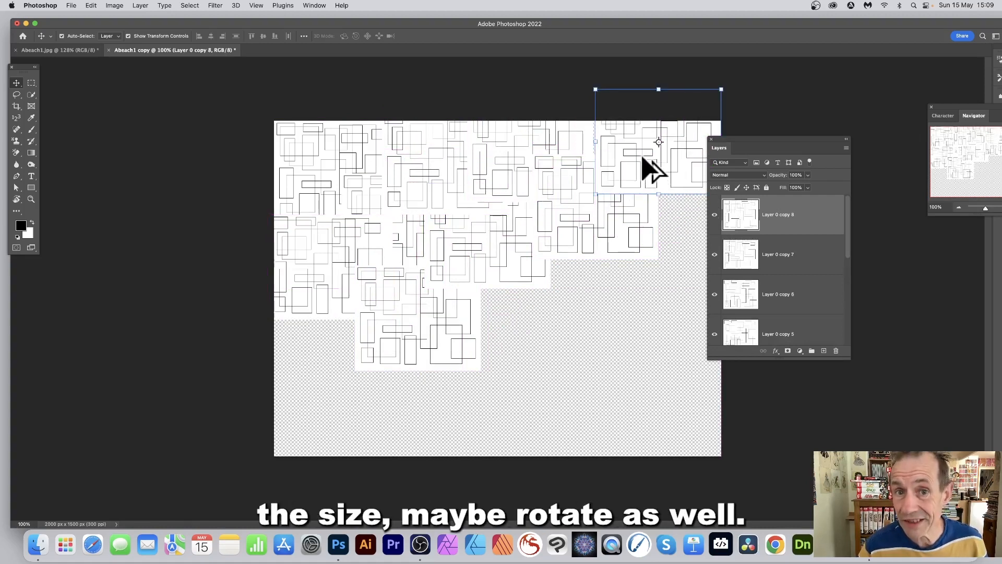
alt+drag(638, 164, 652, 250)
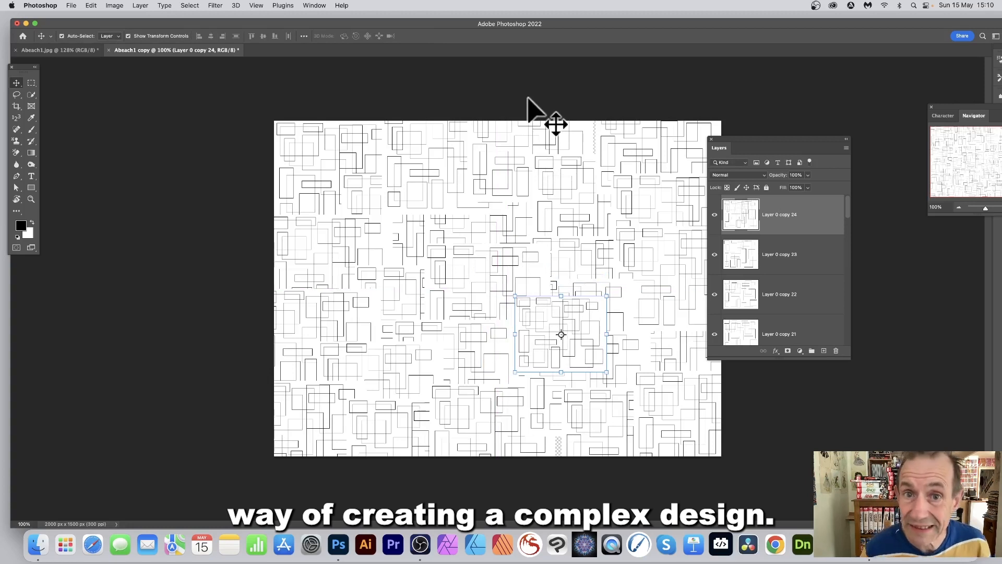
click(143, 8)
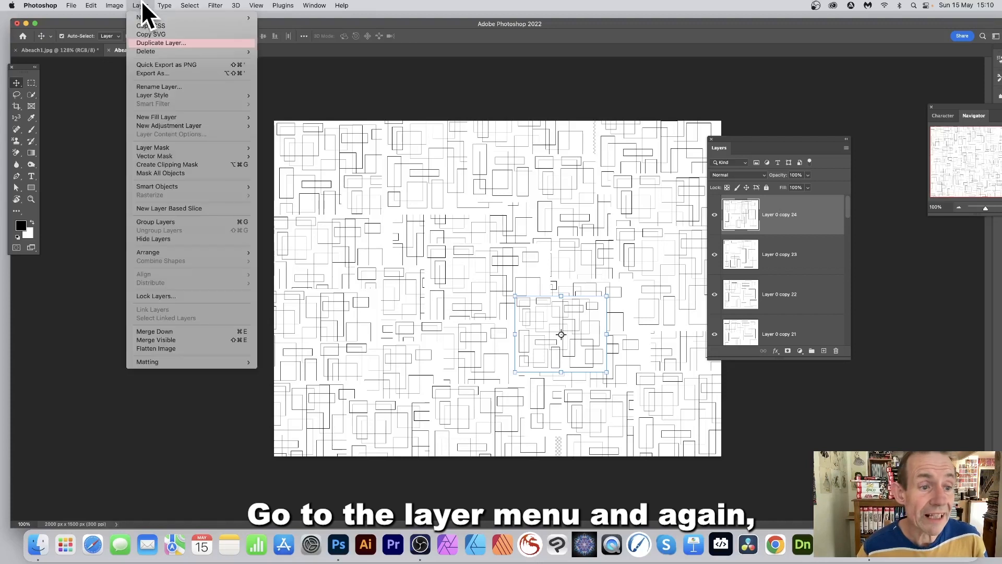
click(163, 348)
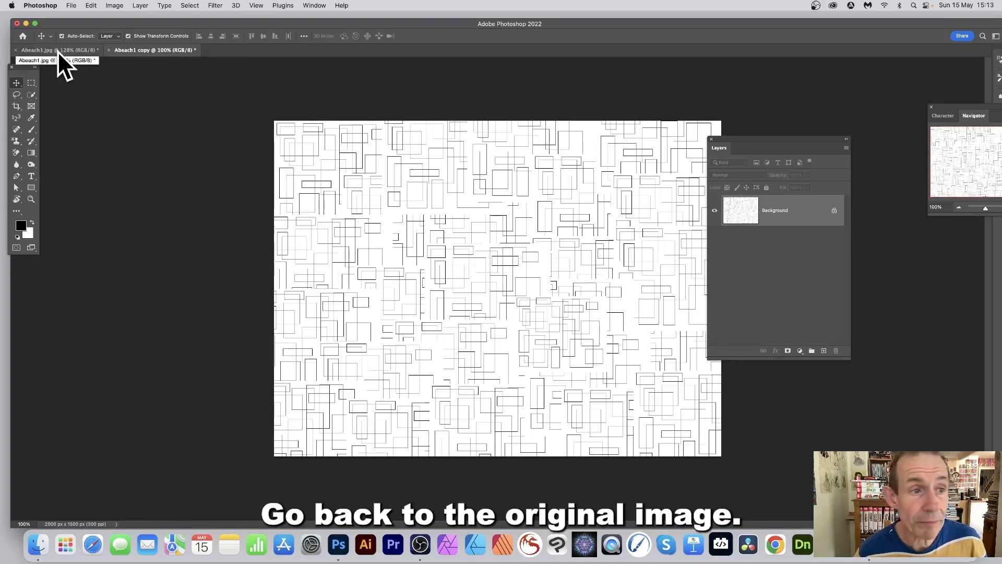
- Return to the original Abeach1.jpg document and enable the Style Transfer neural filter on it
click(57, 50)
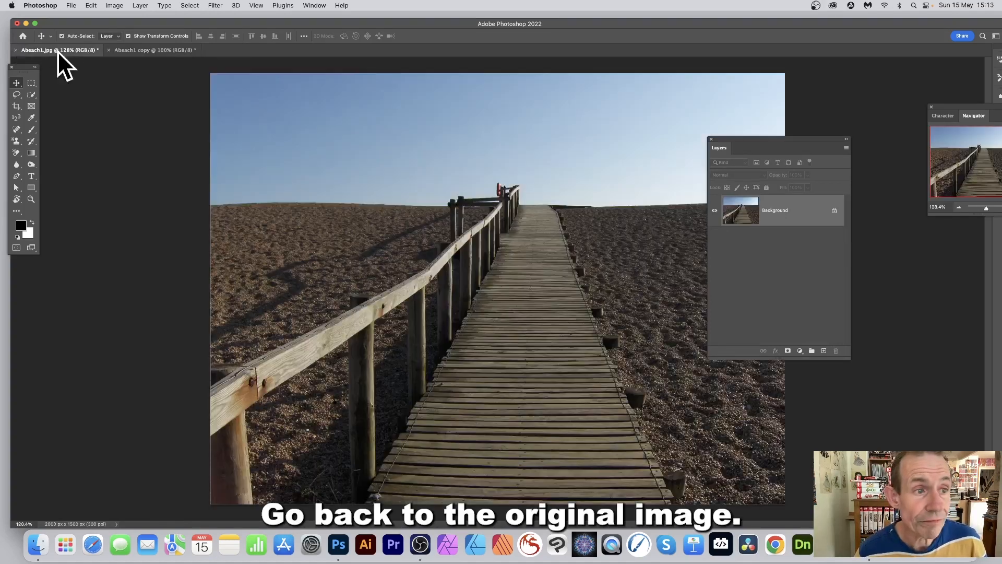
click(215, 5)
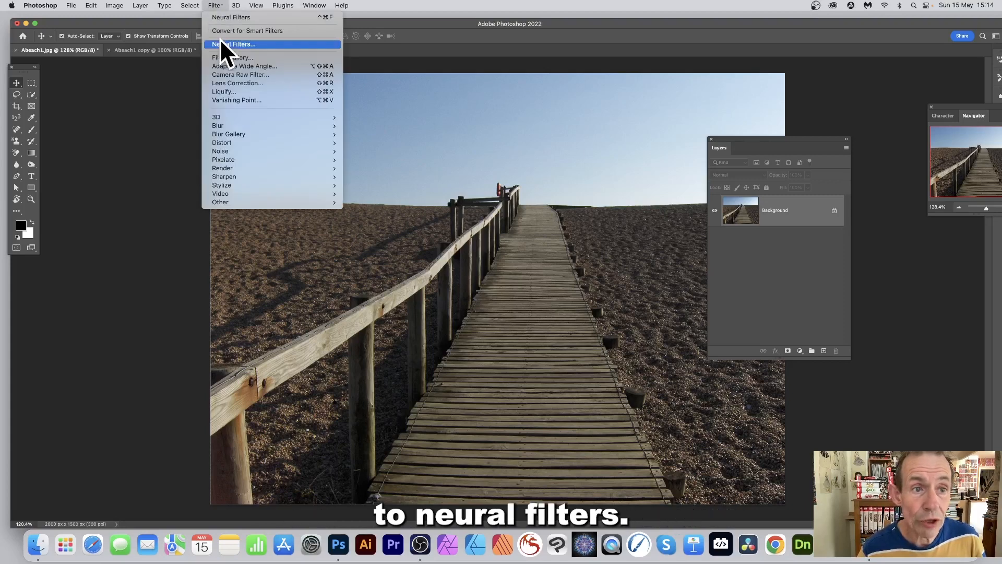
click(241, 45)
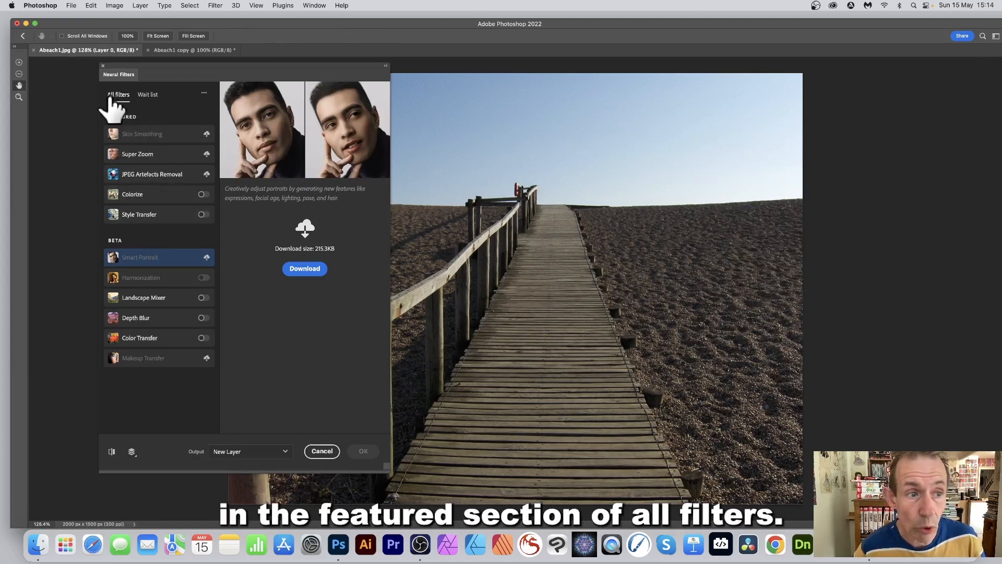
click(150, 215)
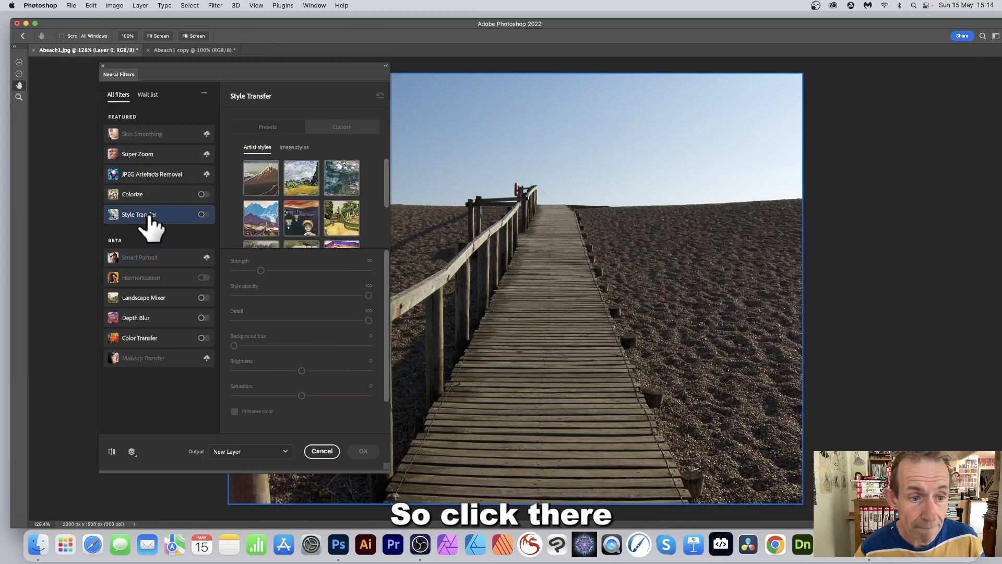
click(203, 214)
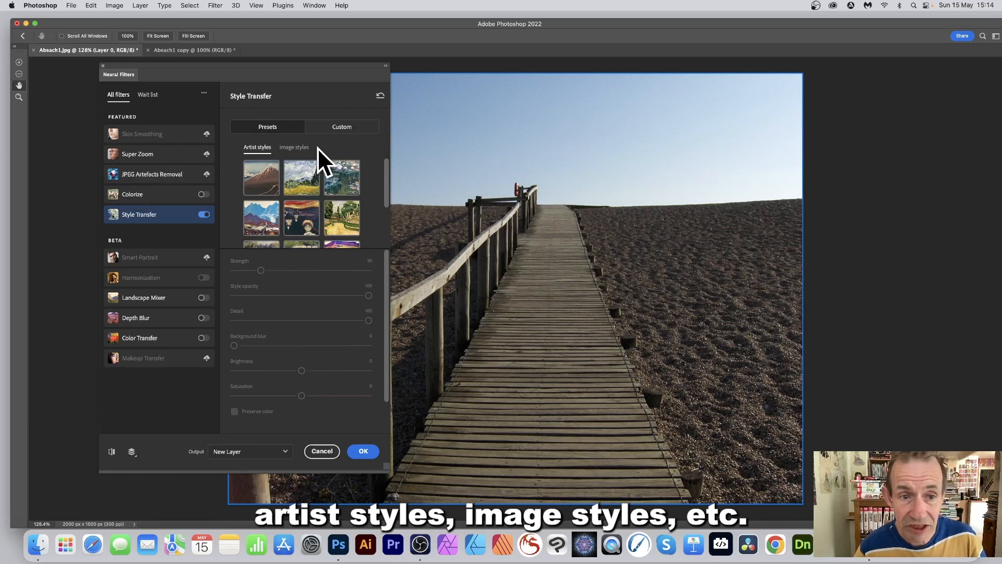
- Use Abeach1 copy as the custom style reference, set Strength to 42, and apply the filter to a new layer
click(339, 129)
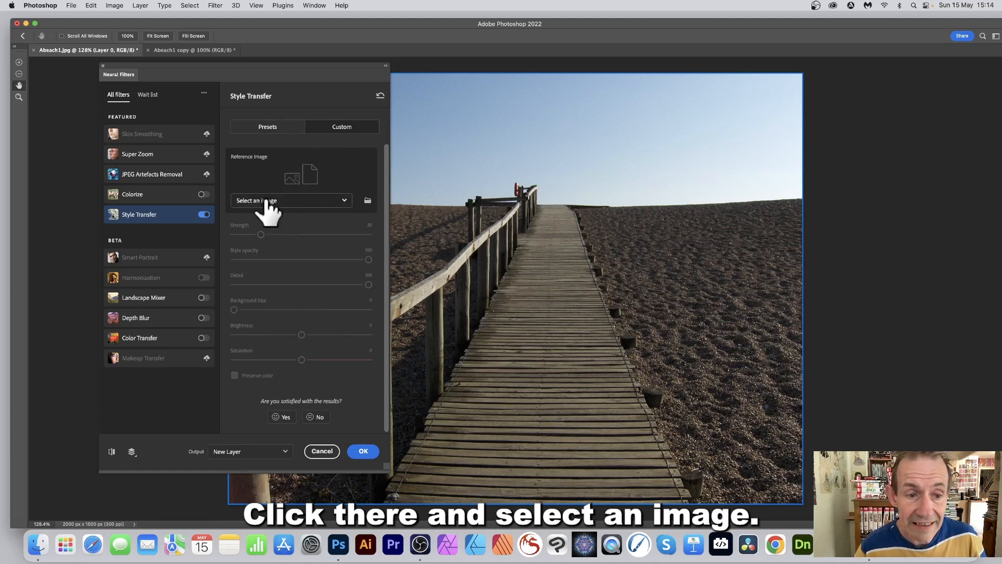
click(342, 201)
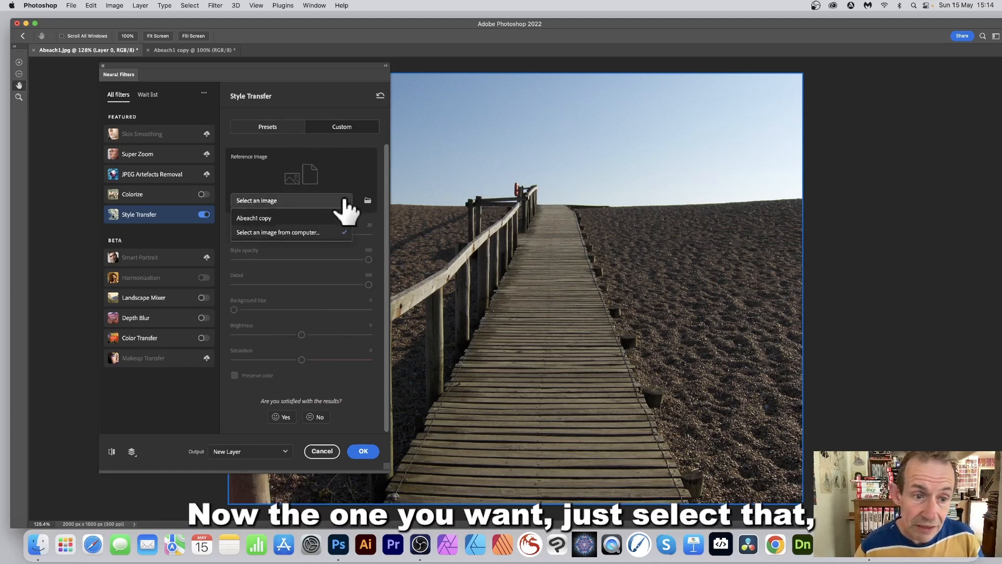
click(259, 217)
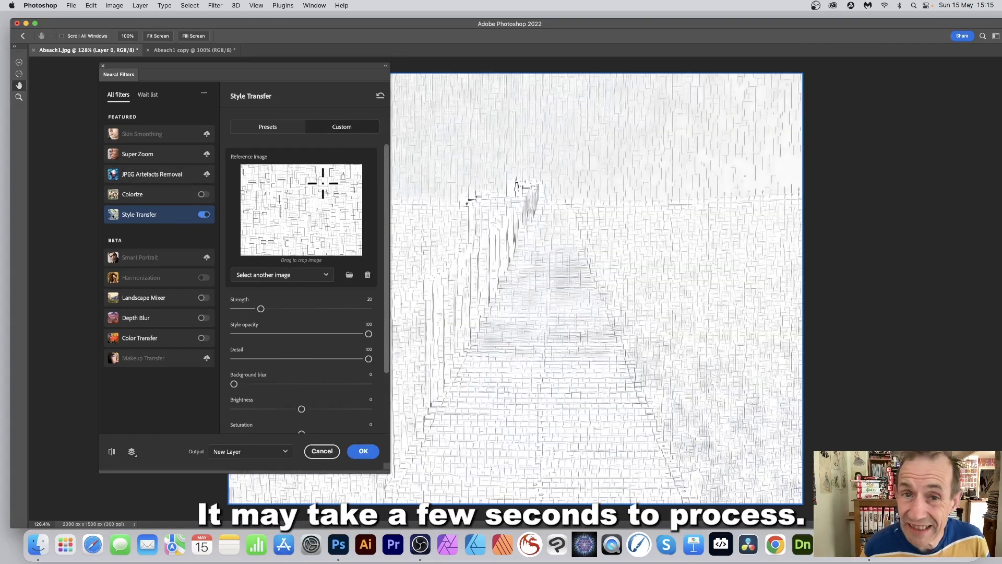
click(290, 309)
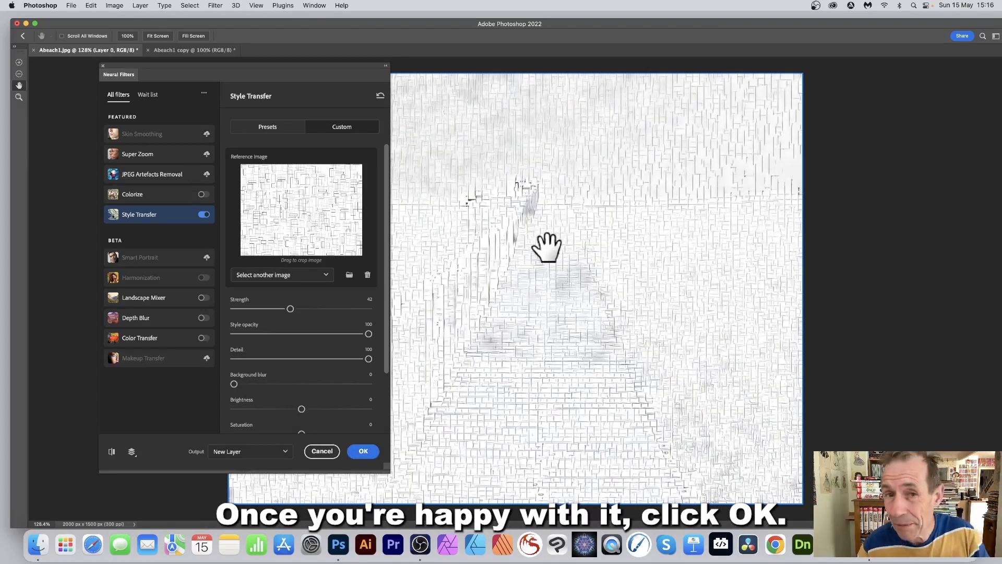
click(365, 450)
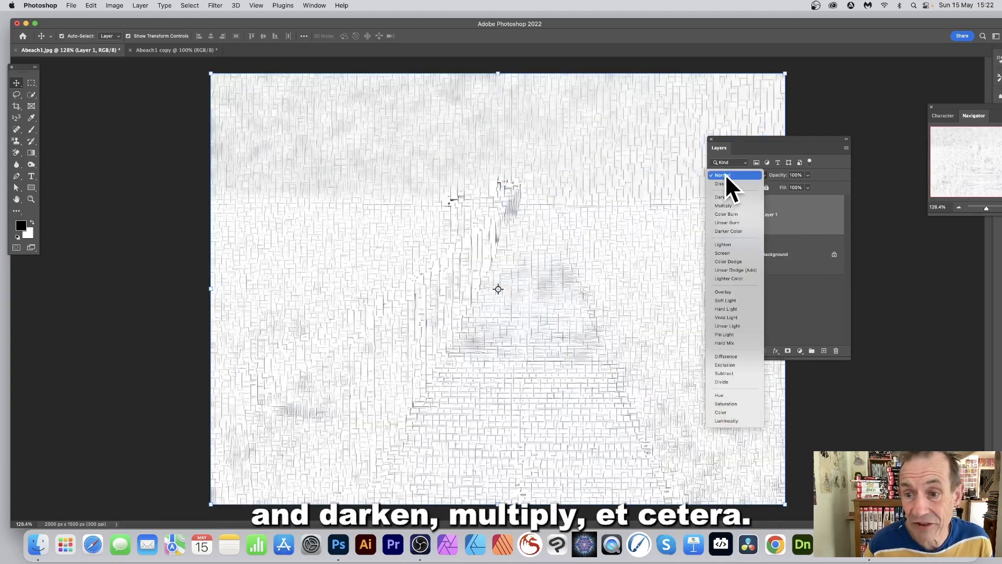
- Keep the stylized layer's blend mode at Normal, flatten the image, and apply Auto Tone
click(725, 174)
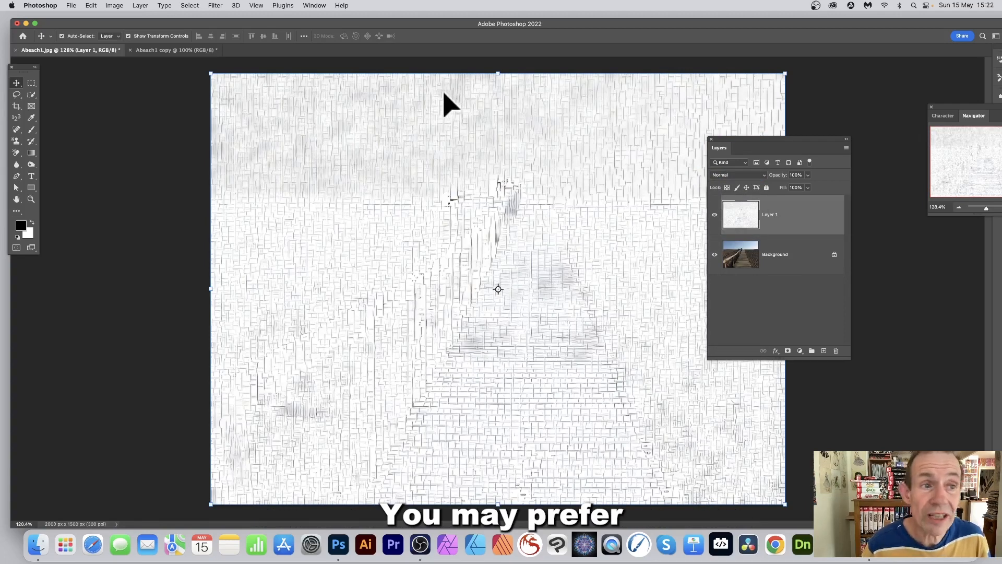
click(140, 5)
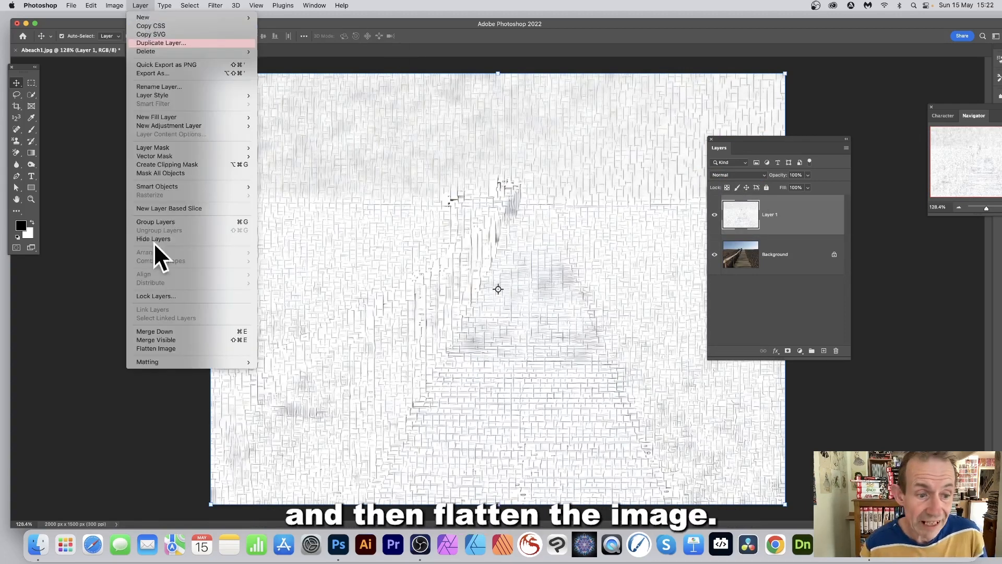
click(168, 349)
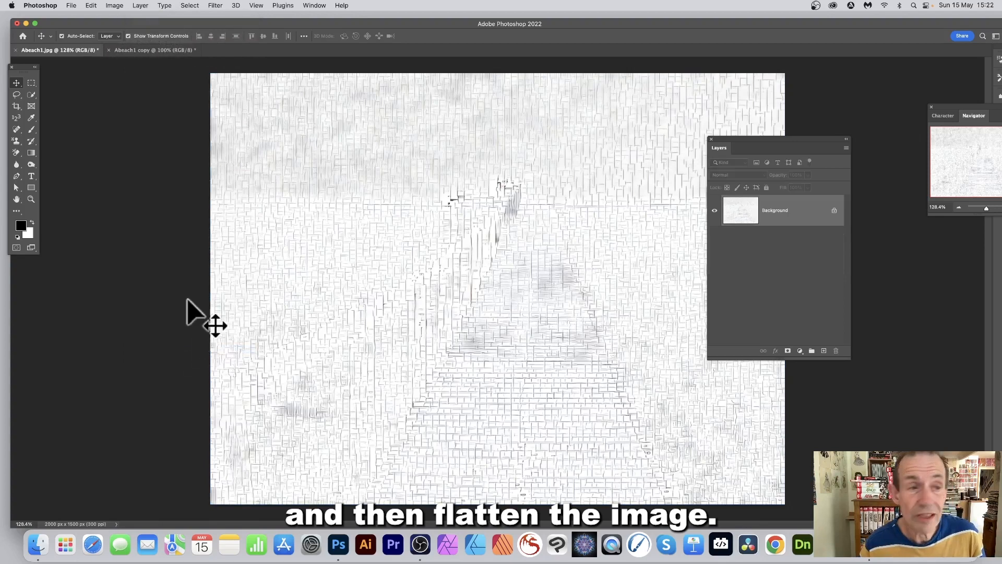
click(114, 5)
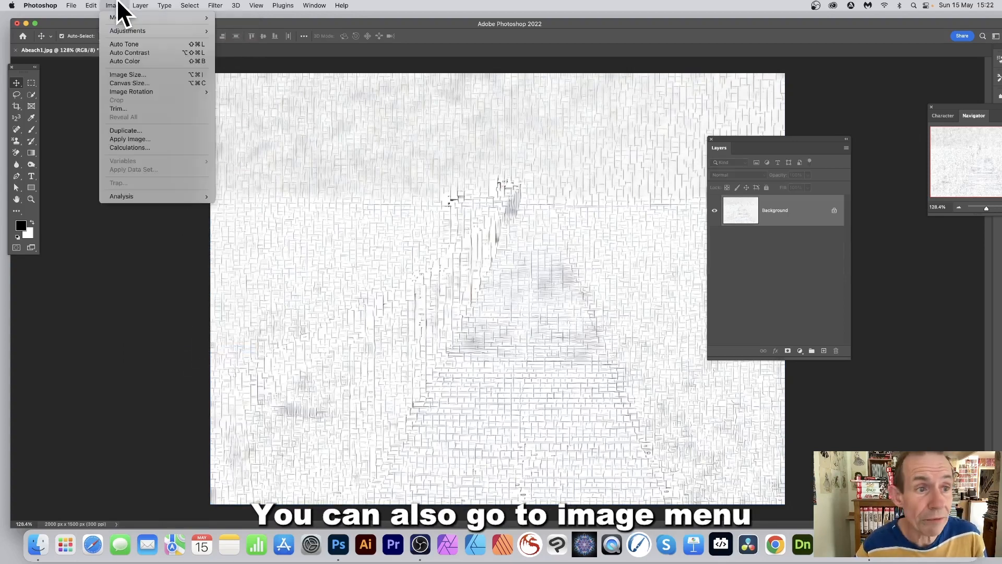
click(127, 43)
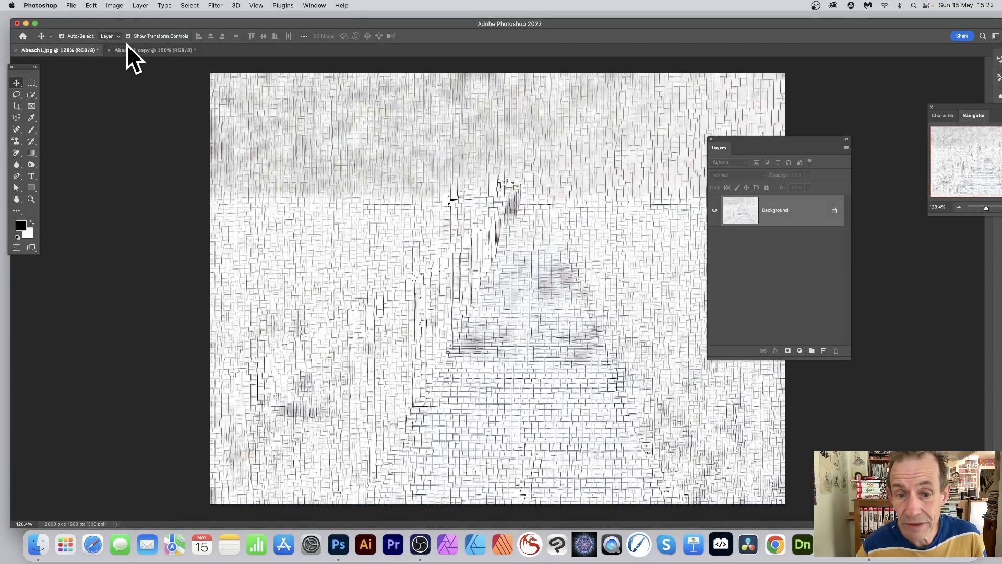